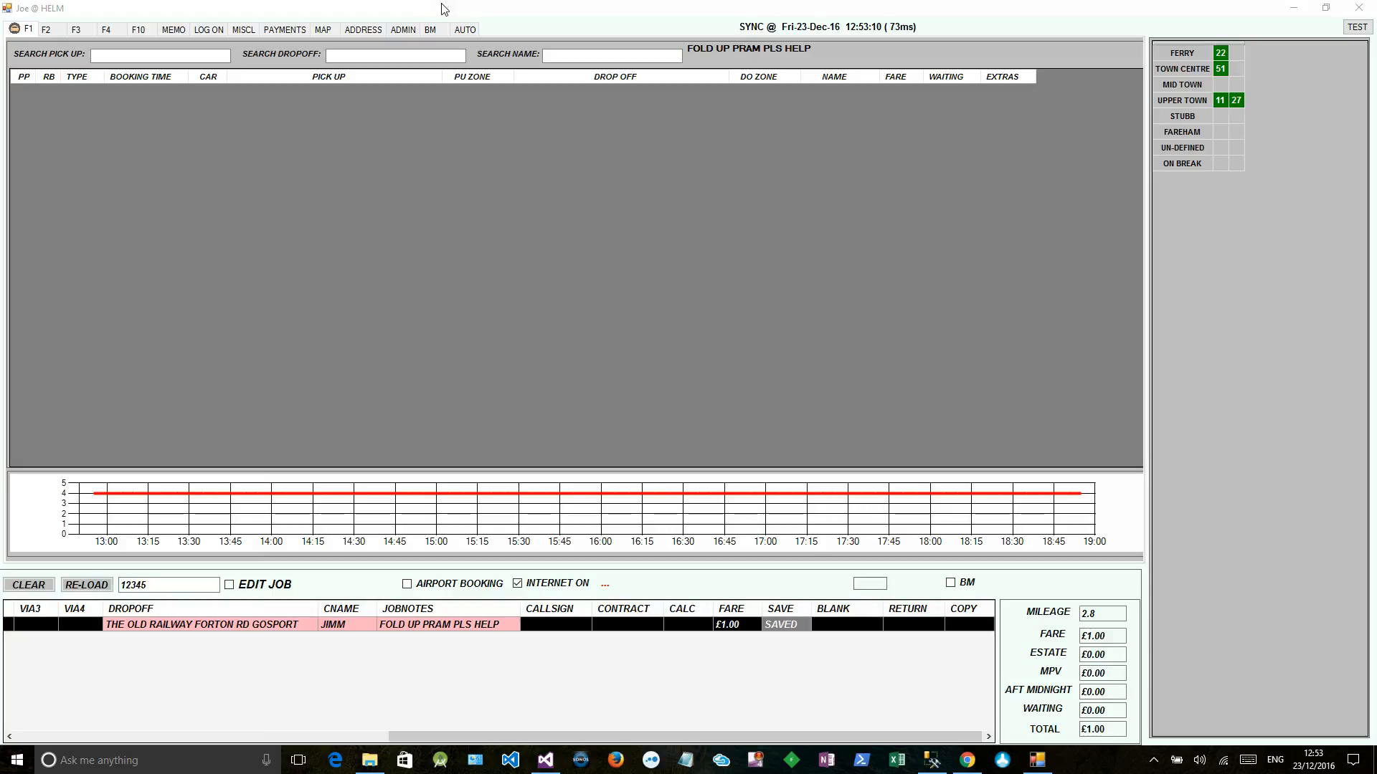
Open the fares table from the administration area
left_click(326, 33)
left_click(406, 31)
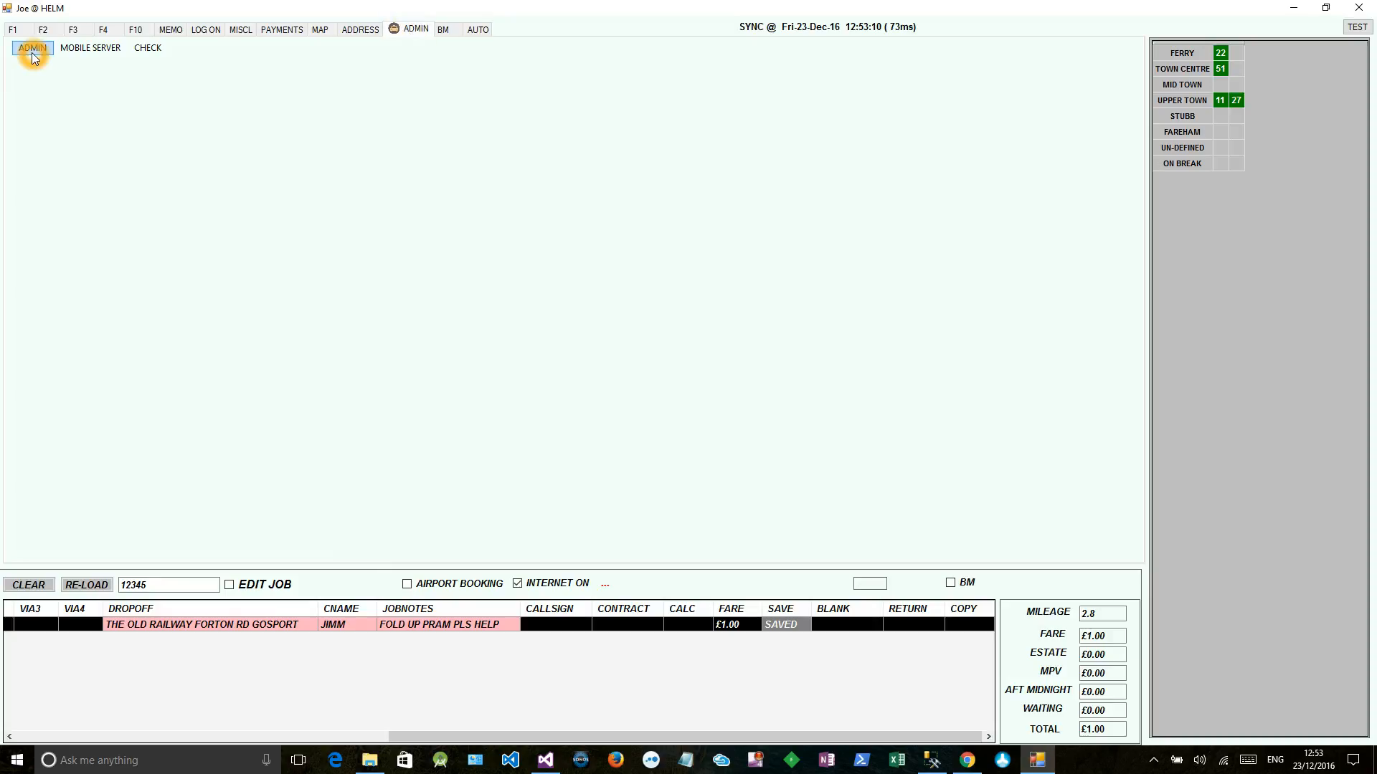
left_click(32, 53)
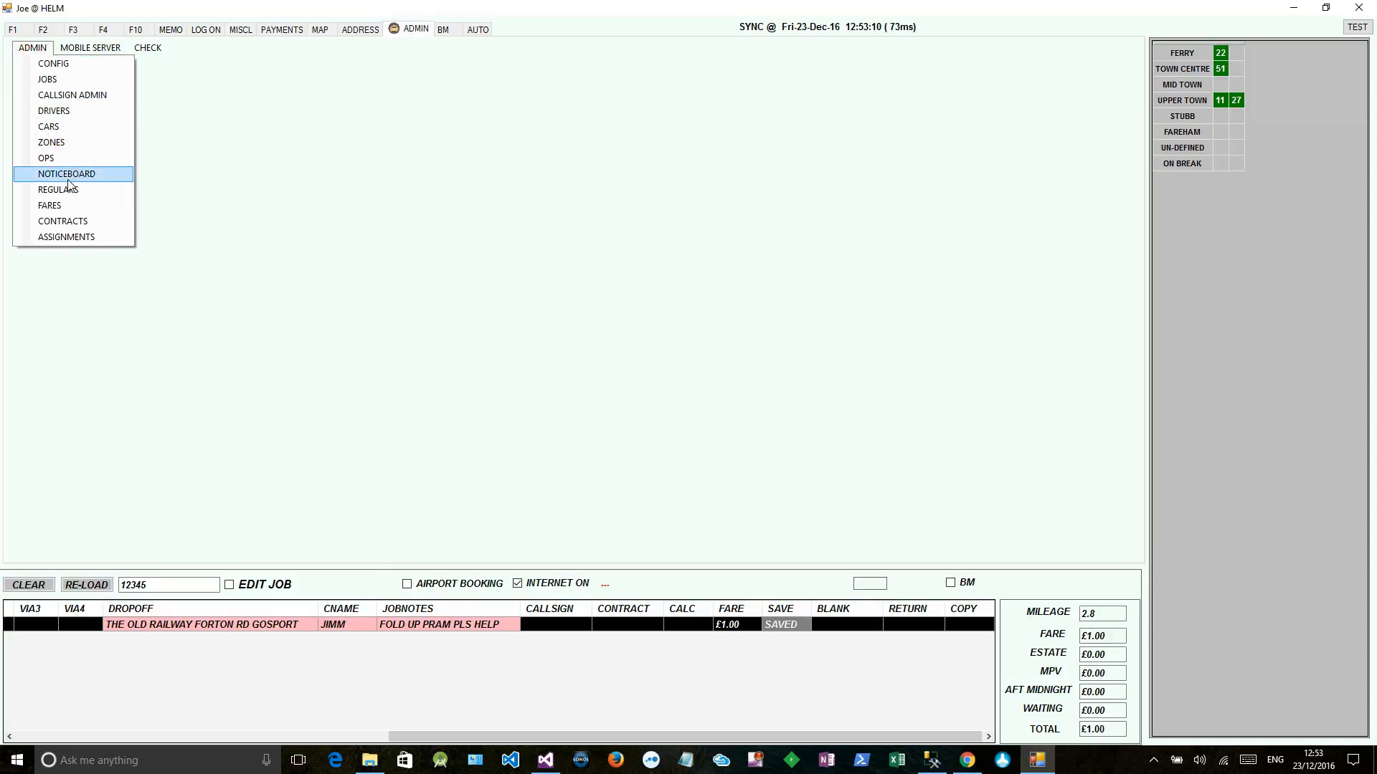
left_click(70, 207)
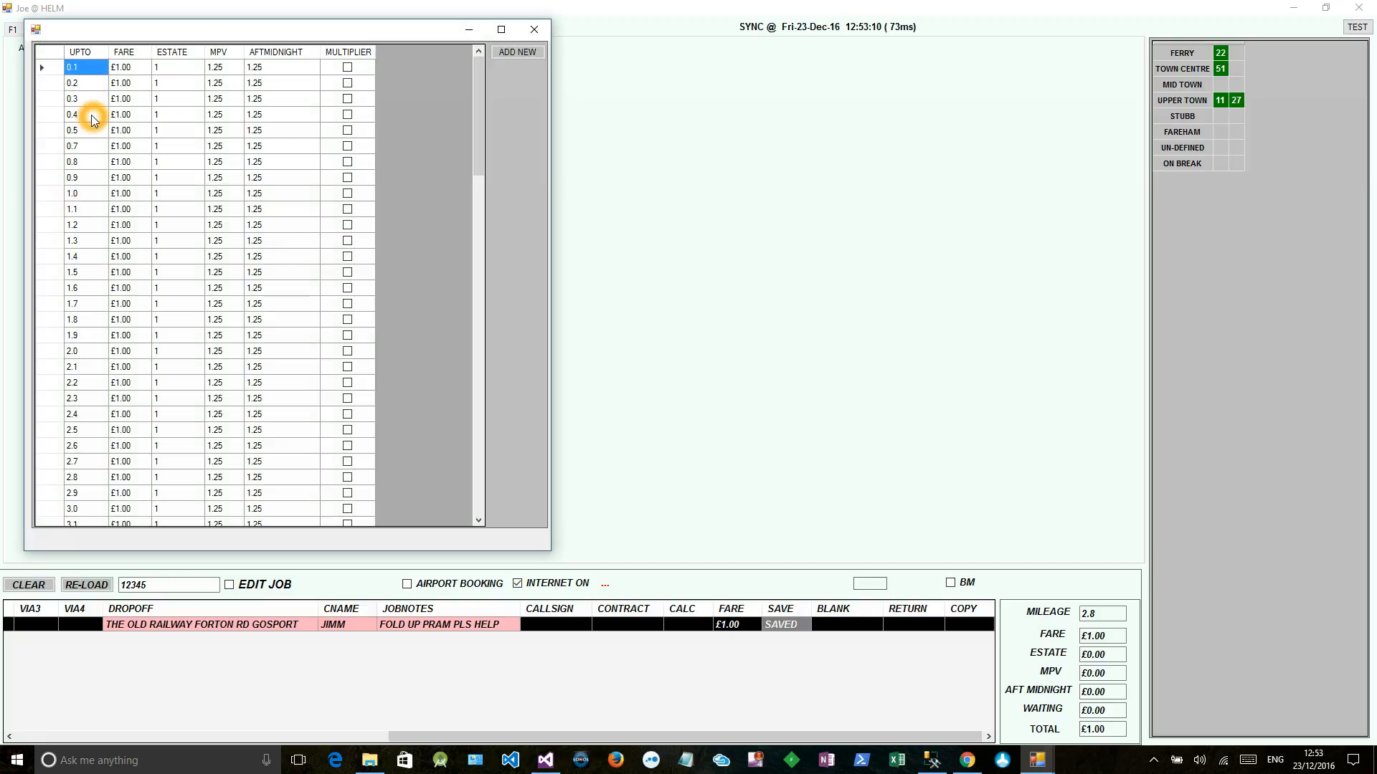
Set the fares for the 0.1, 0.2 and 0.3 mileage bands to £3.00, £3.10 and £3.20
key("Tab")
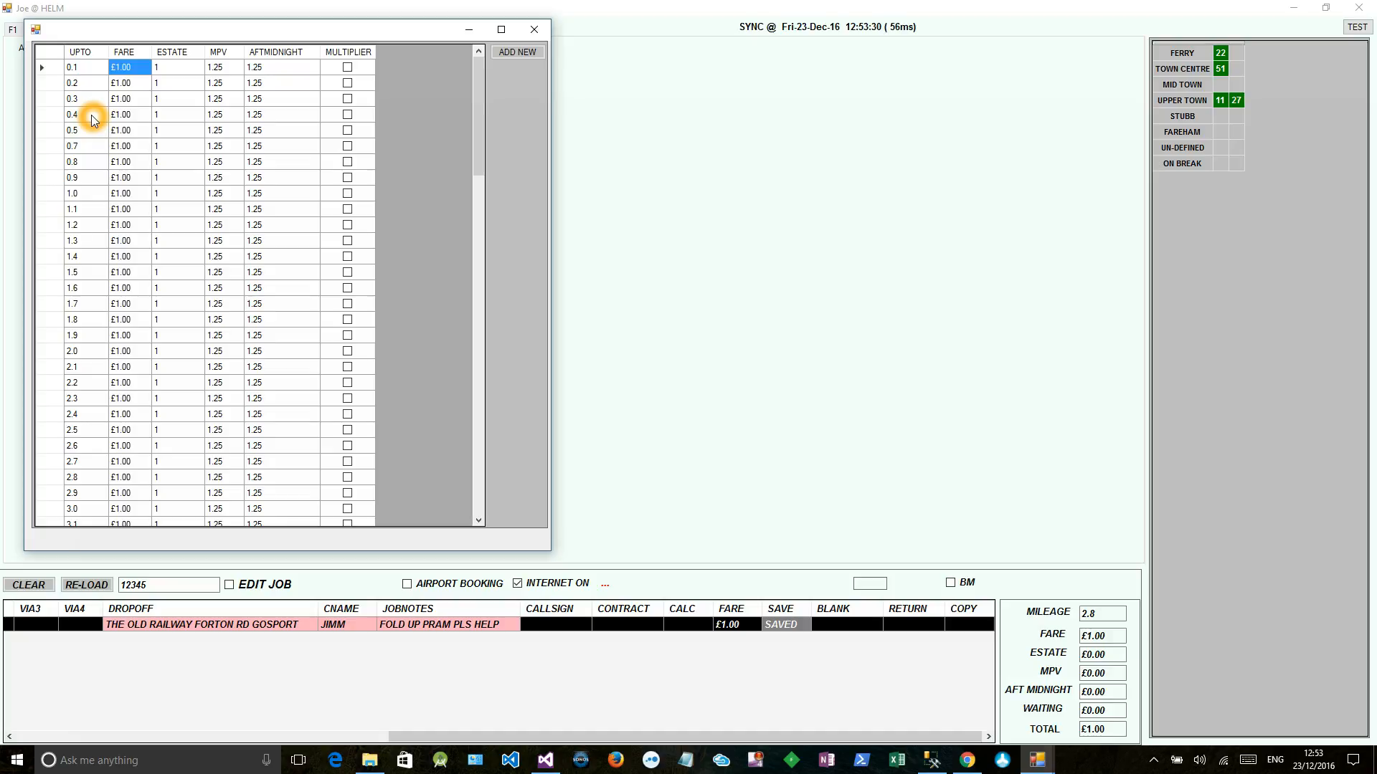
type("3")
key("Return")
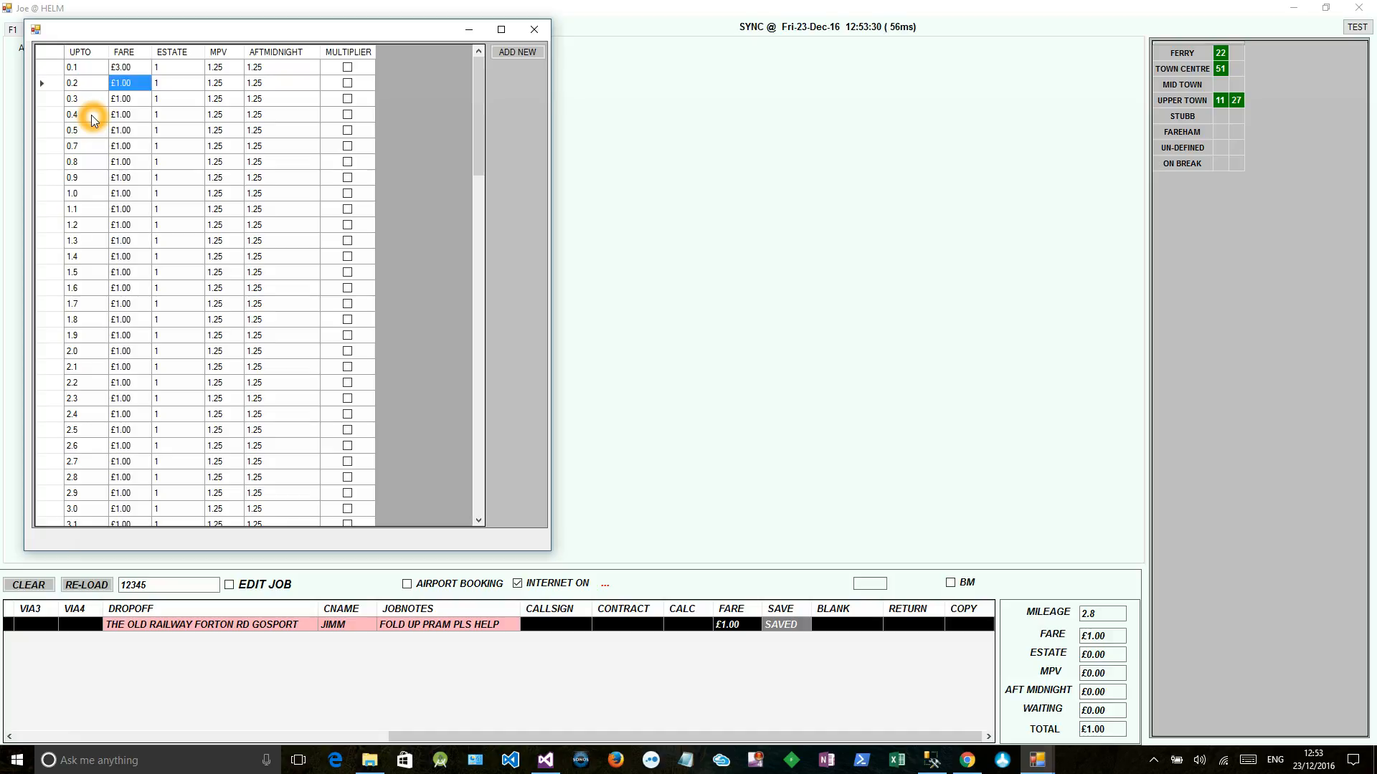
type("3.1")
key("Return")
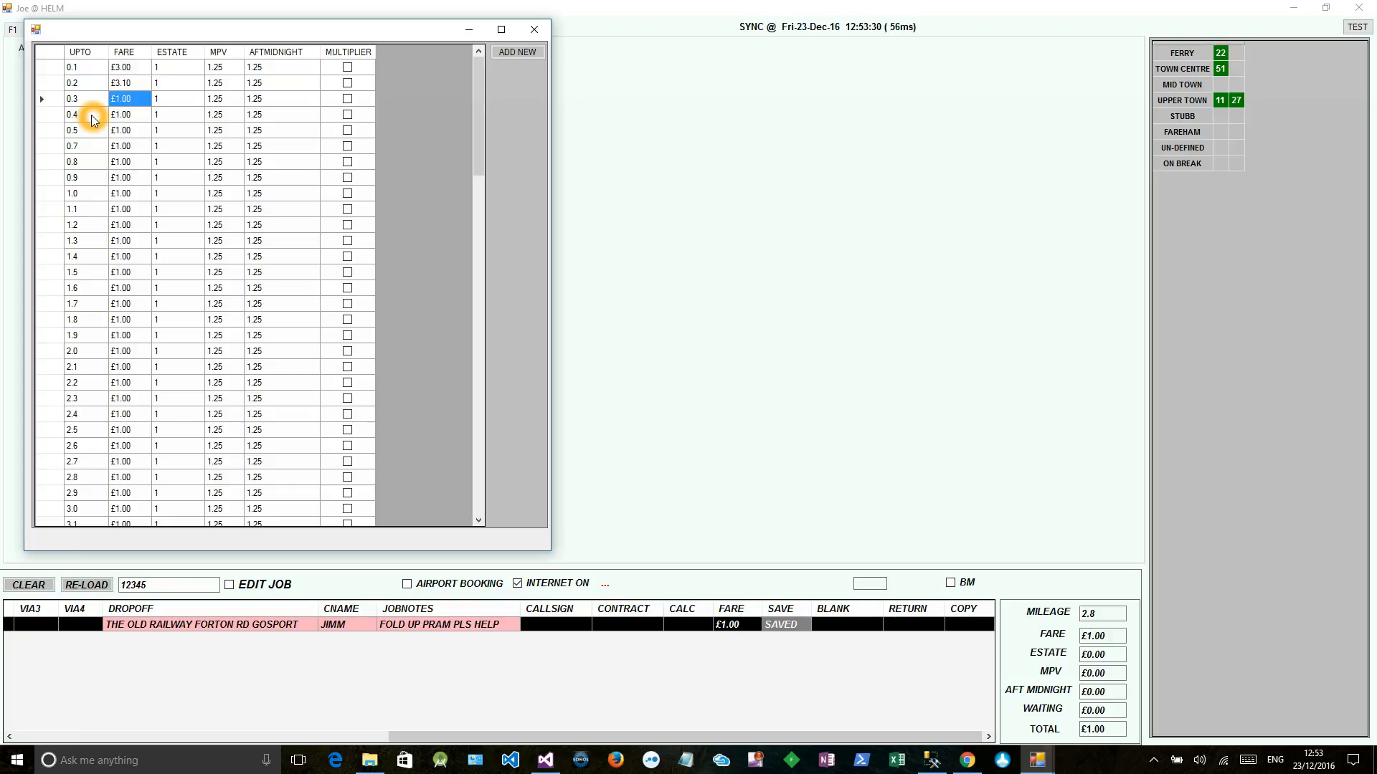
type("3.2")
key("Return")
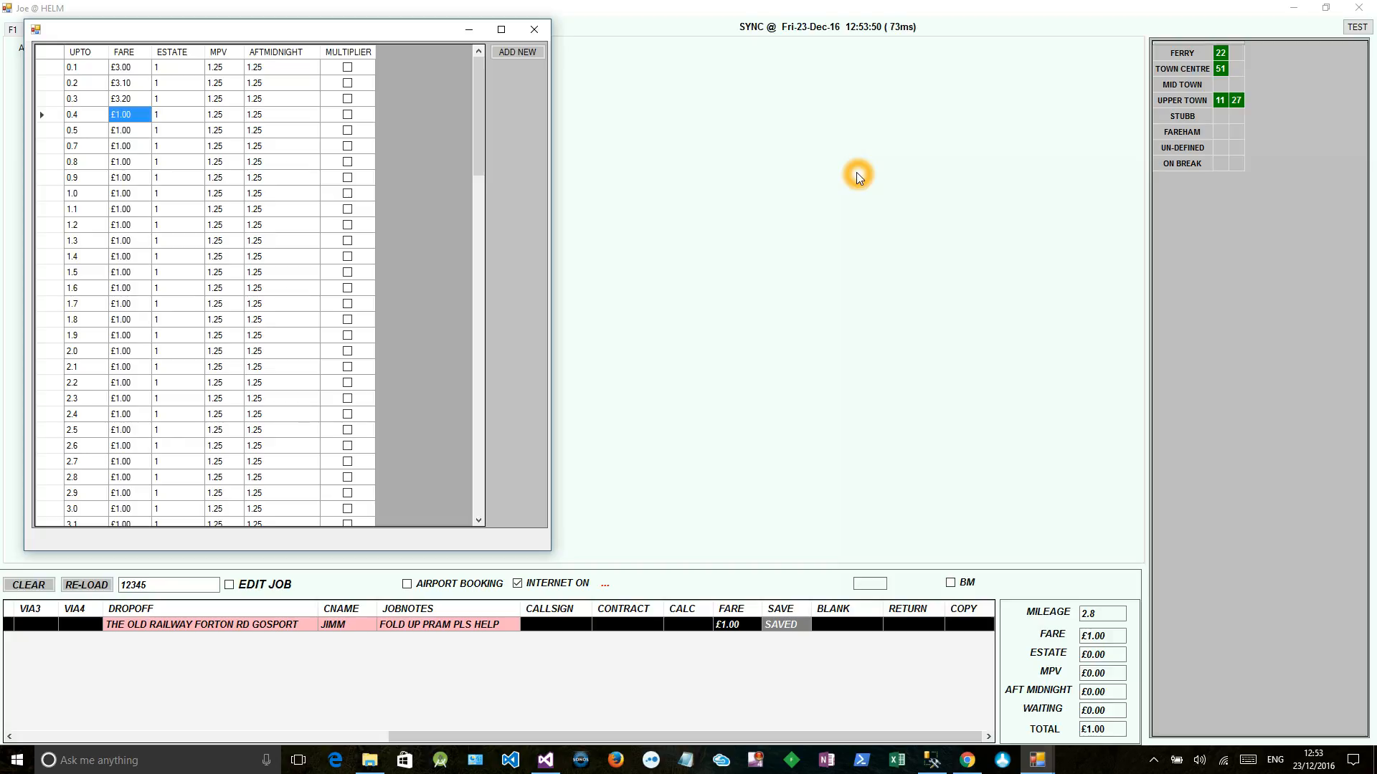
Set the fares for the 0.4, 0.5 and 0.7 mileage bands to £3.30, £3.40 and £3.50
type("3.30")
key("Return")
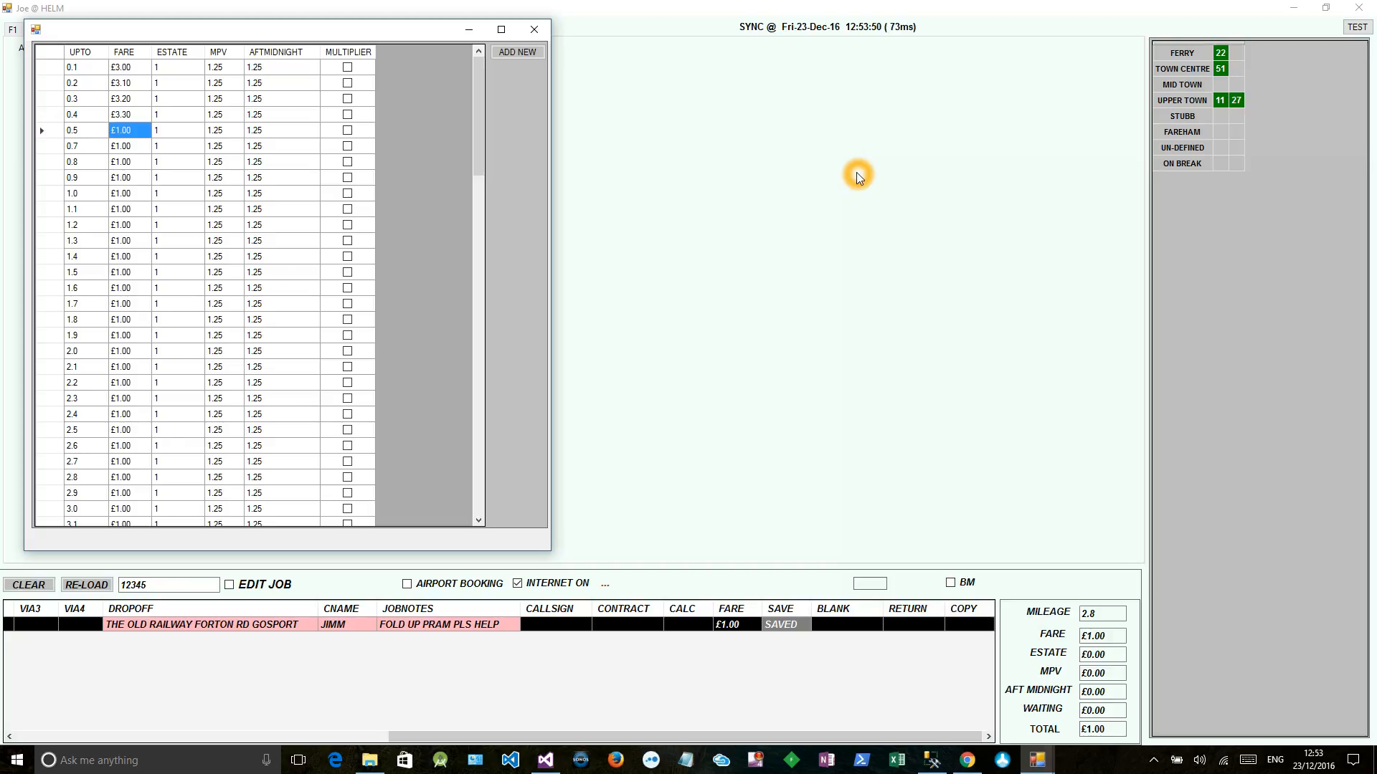
type("3.40")
key("Return")
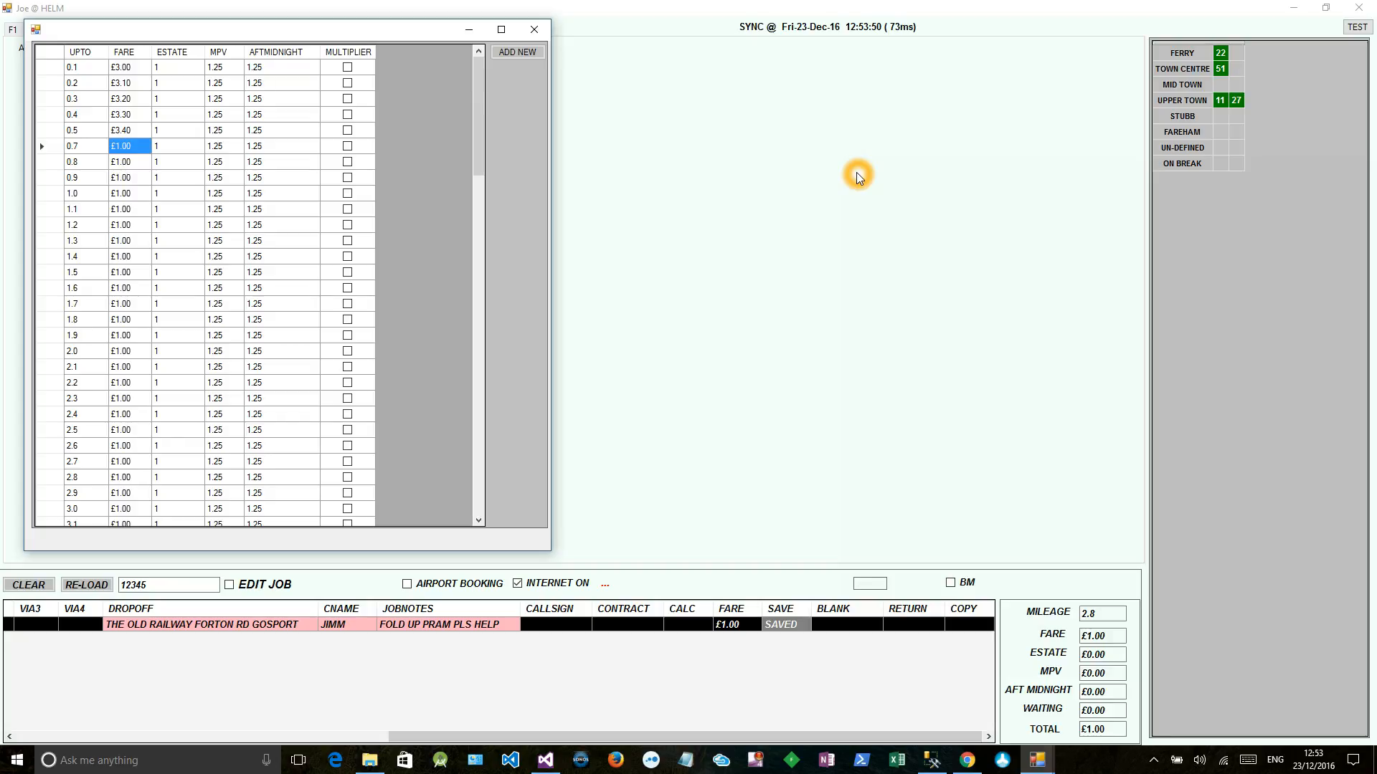
type("3.50")
key("Return")
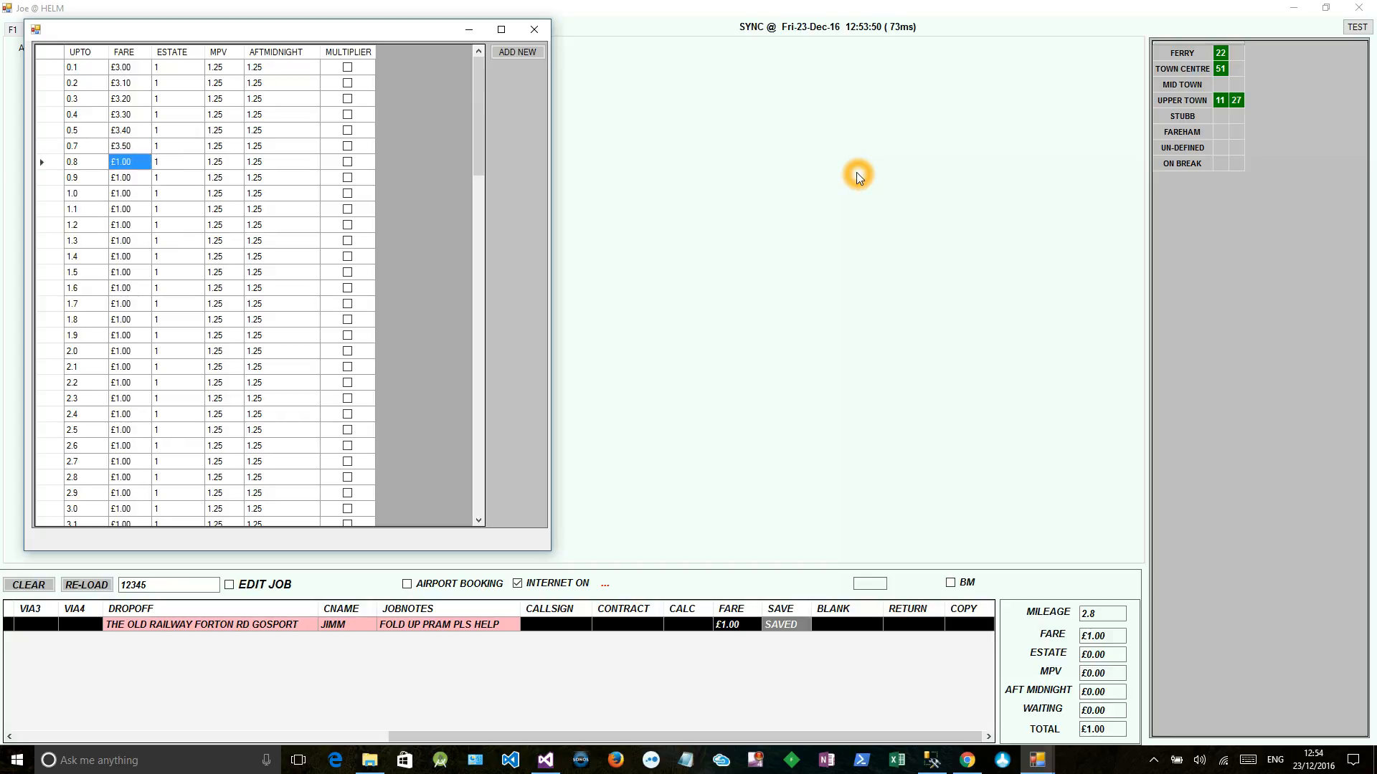
Set the fares for the 0.8, 0.9 and 1.0 mileage bands to £3.60, £3.70 and £3.80
type("3.60")
key("Return")
type("3.70")
key("Return")
type("3.80")
key("Return")
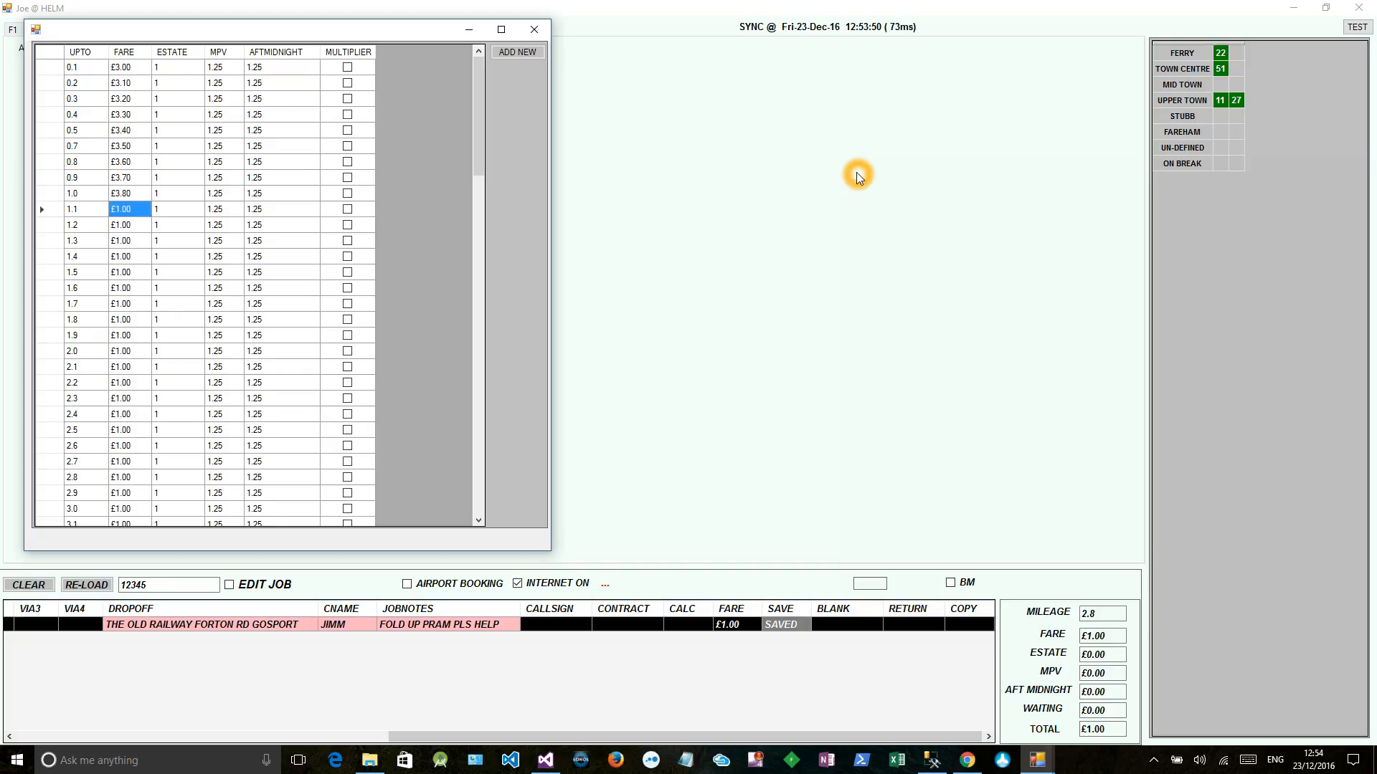
Set the fares for the 1.1, 1.2 and 1.3 mileage bands to £3.90, £4.00 and £4.10
type("3.9")
key("Return")
type("4")
key("Return")
type("4.1")
key("Return")
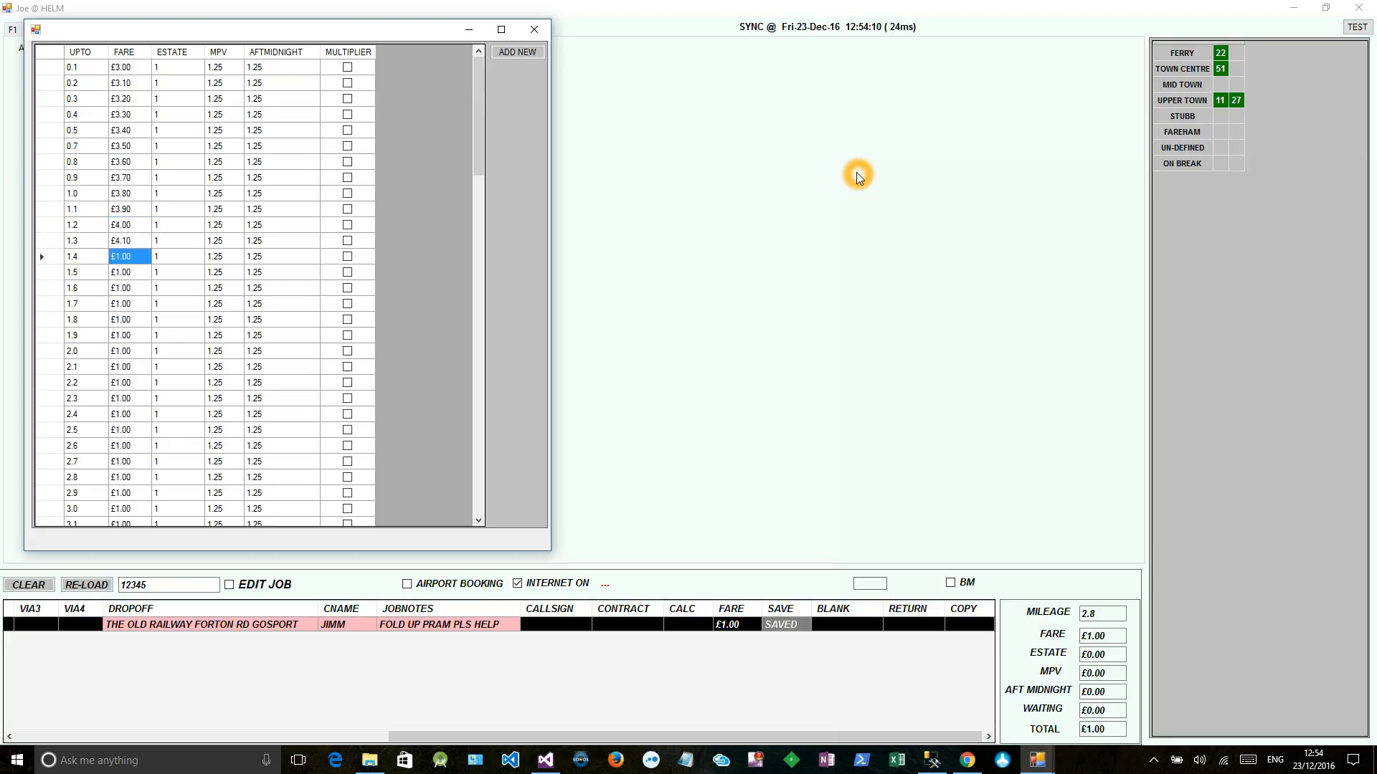
Set the fares for the 1.4 to 1.8 mileage bands to £4.20, £4.30, £4.40, £4.50 and £4.60
type("4.2")
key("Return")
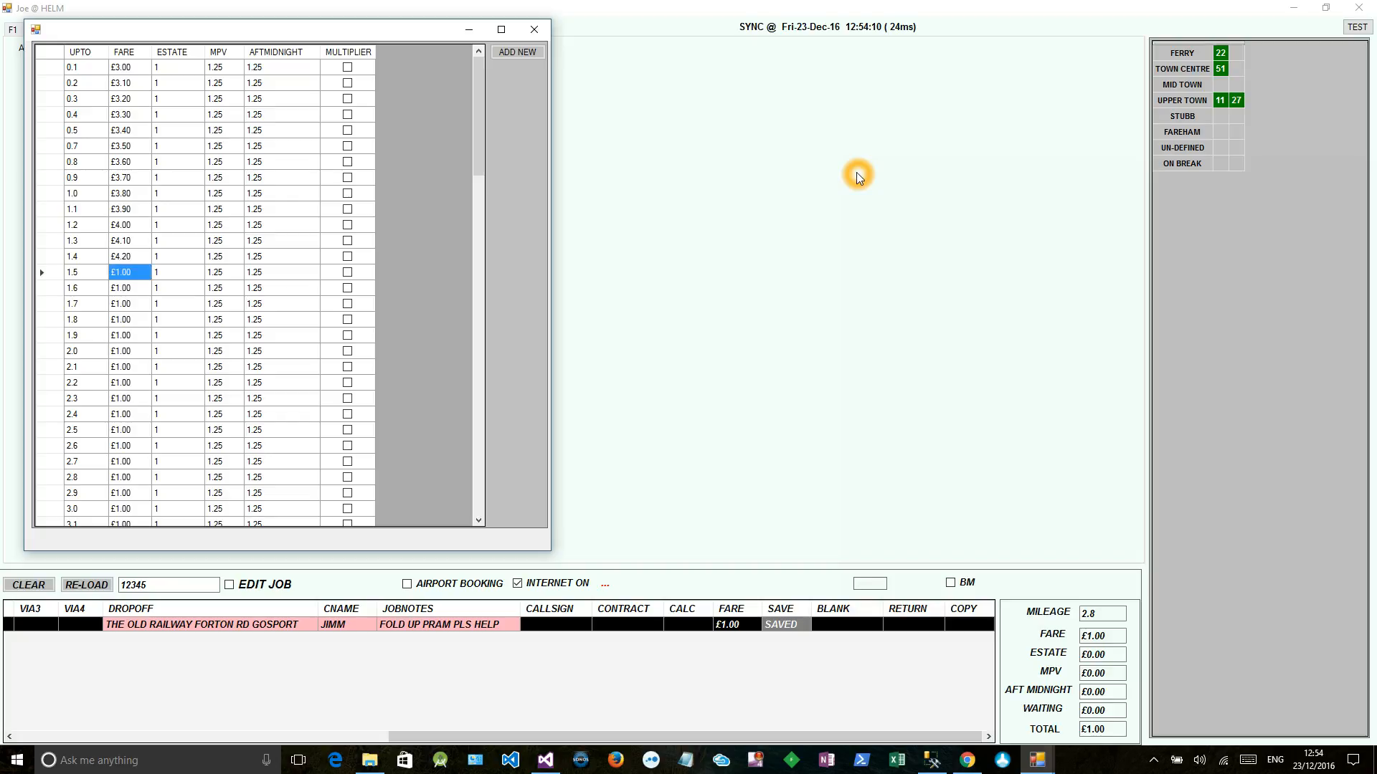
type("4.3")
key("Return")
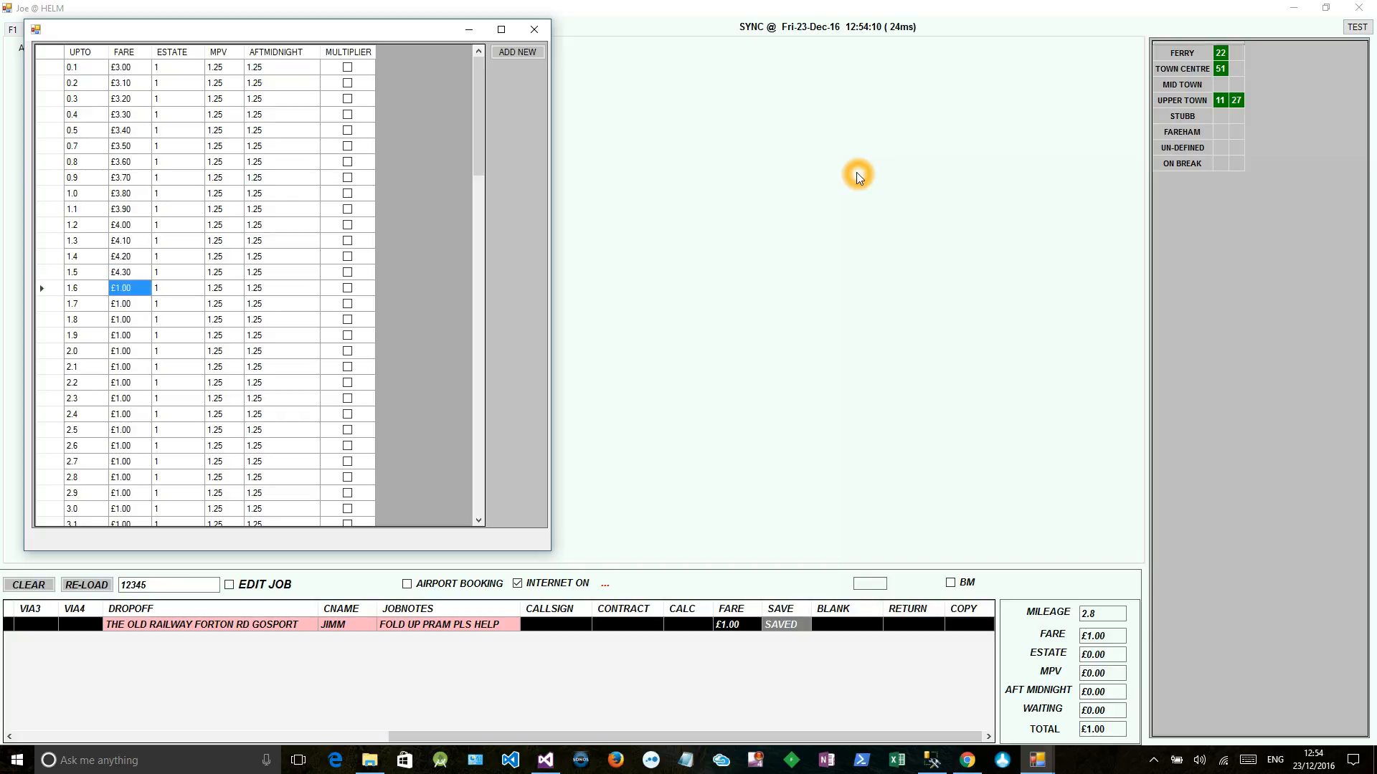
type("4.4")
key("Return")
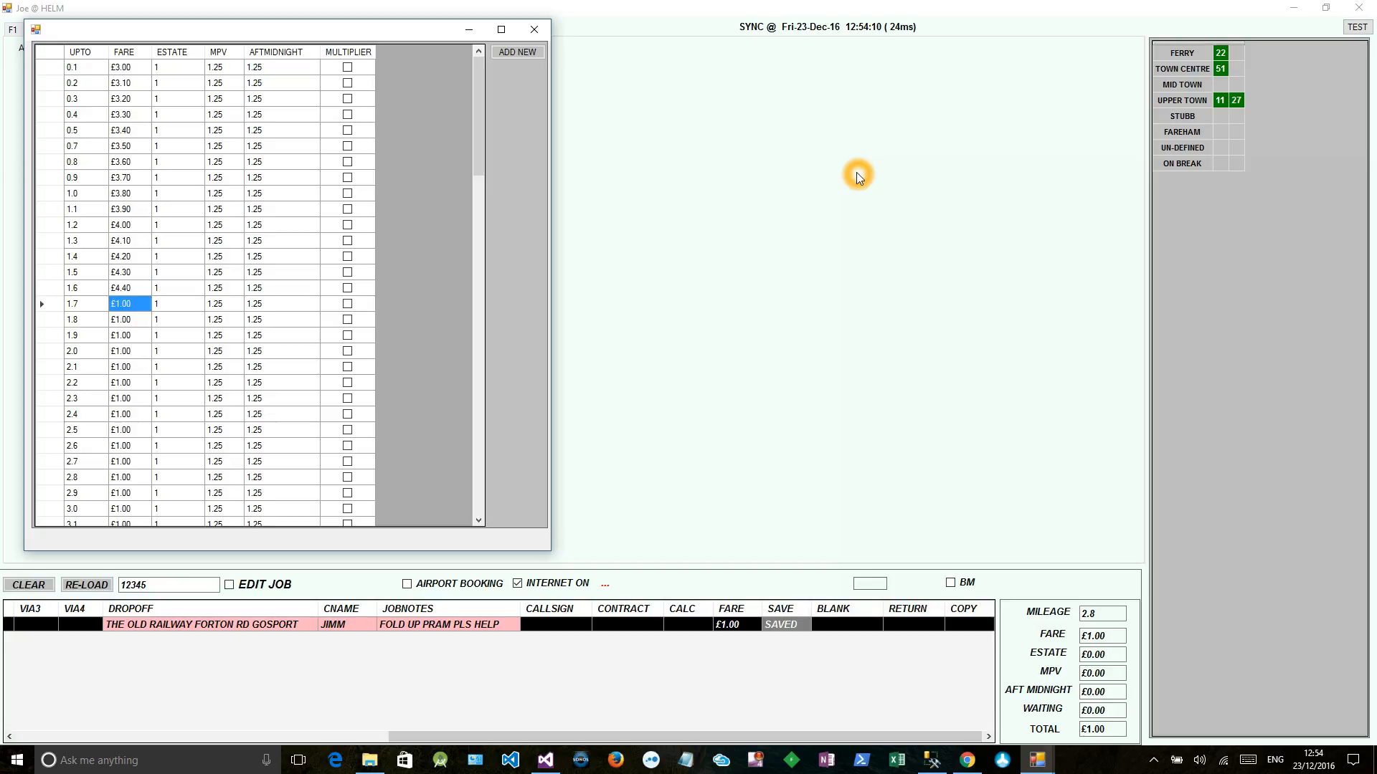
type("4.5")
key("Return")
type("4.6")
key("Return")
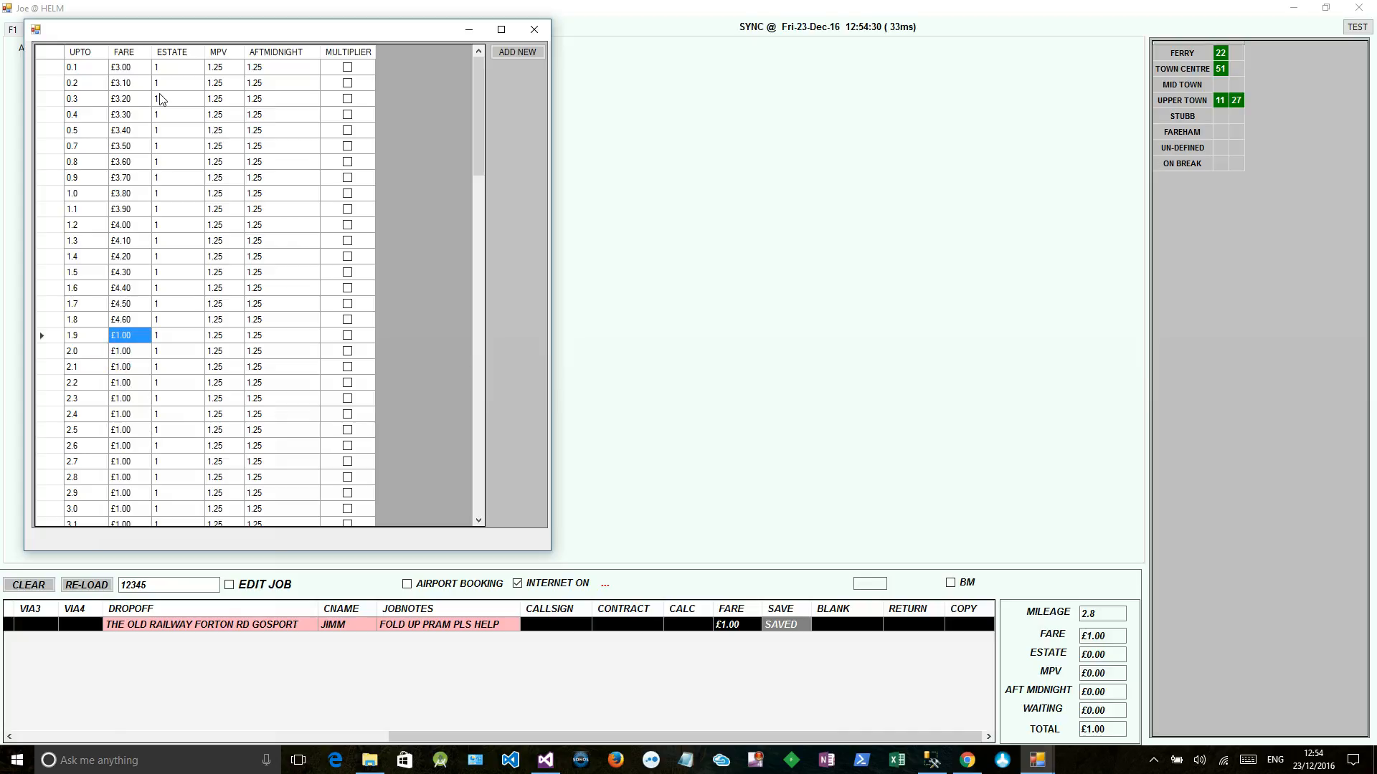
Examine the estate, MPV and after-midnight rates of the first mileage band
left_click(171, 67)
key("Return")
key("Up")
key("Return")
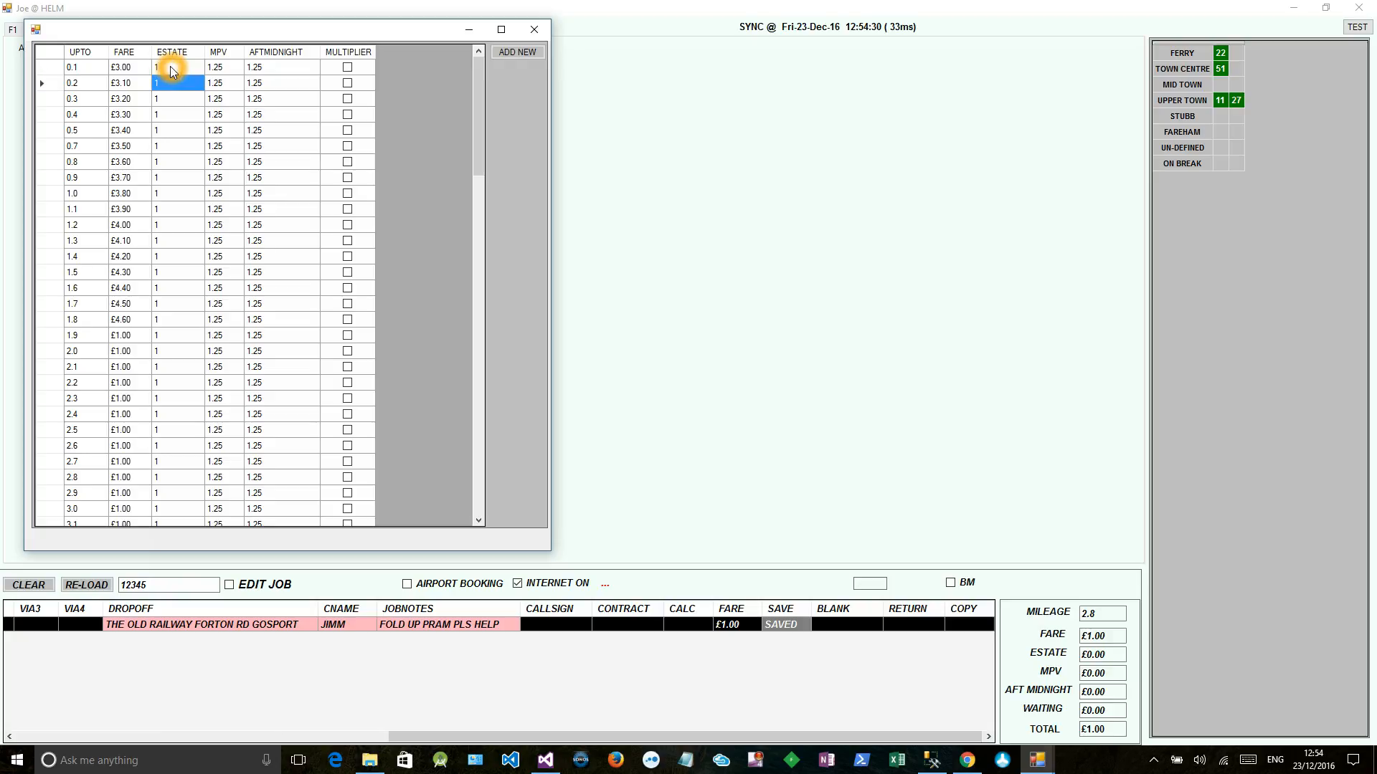
key("Right")
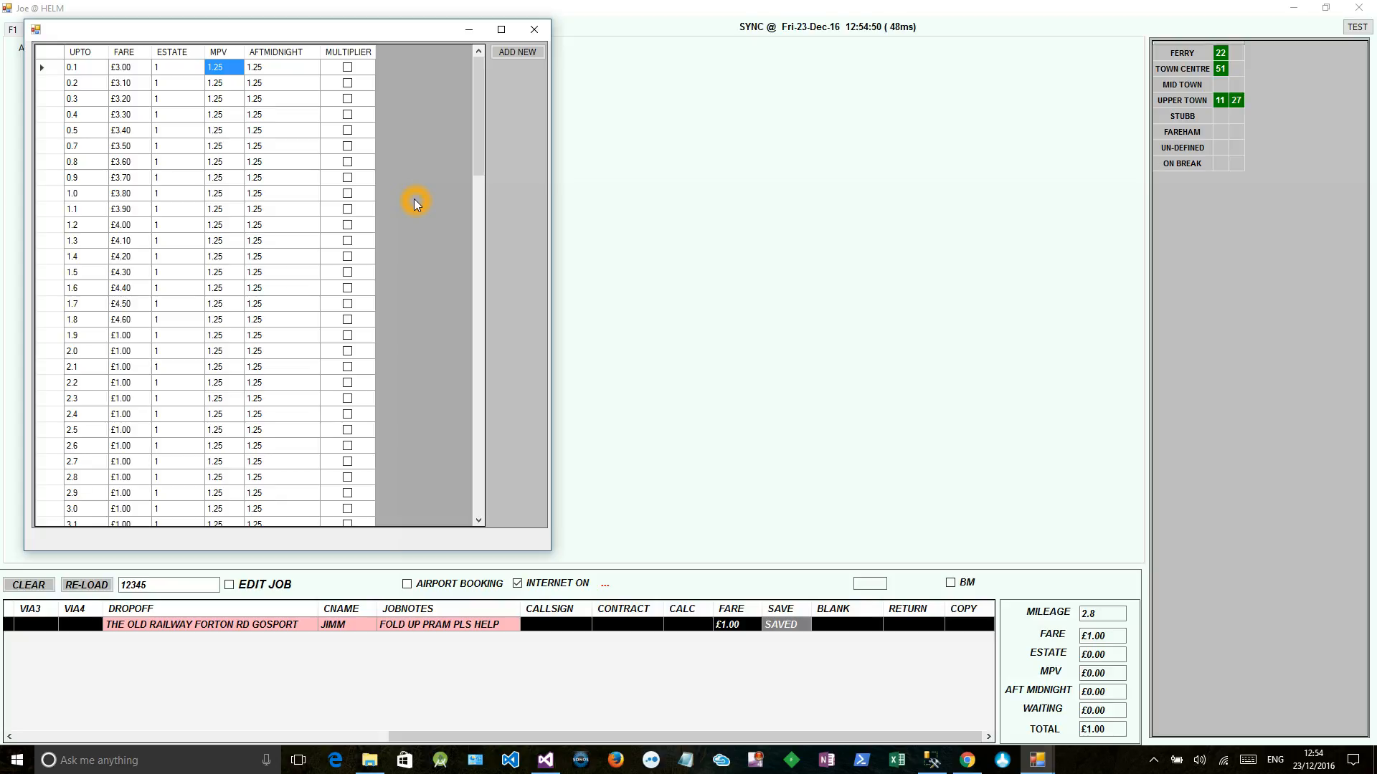
key("Right")
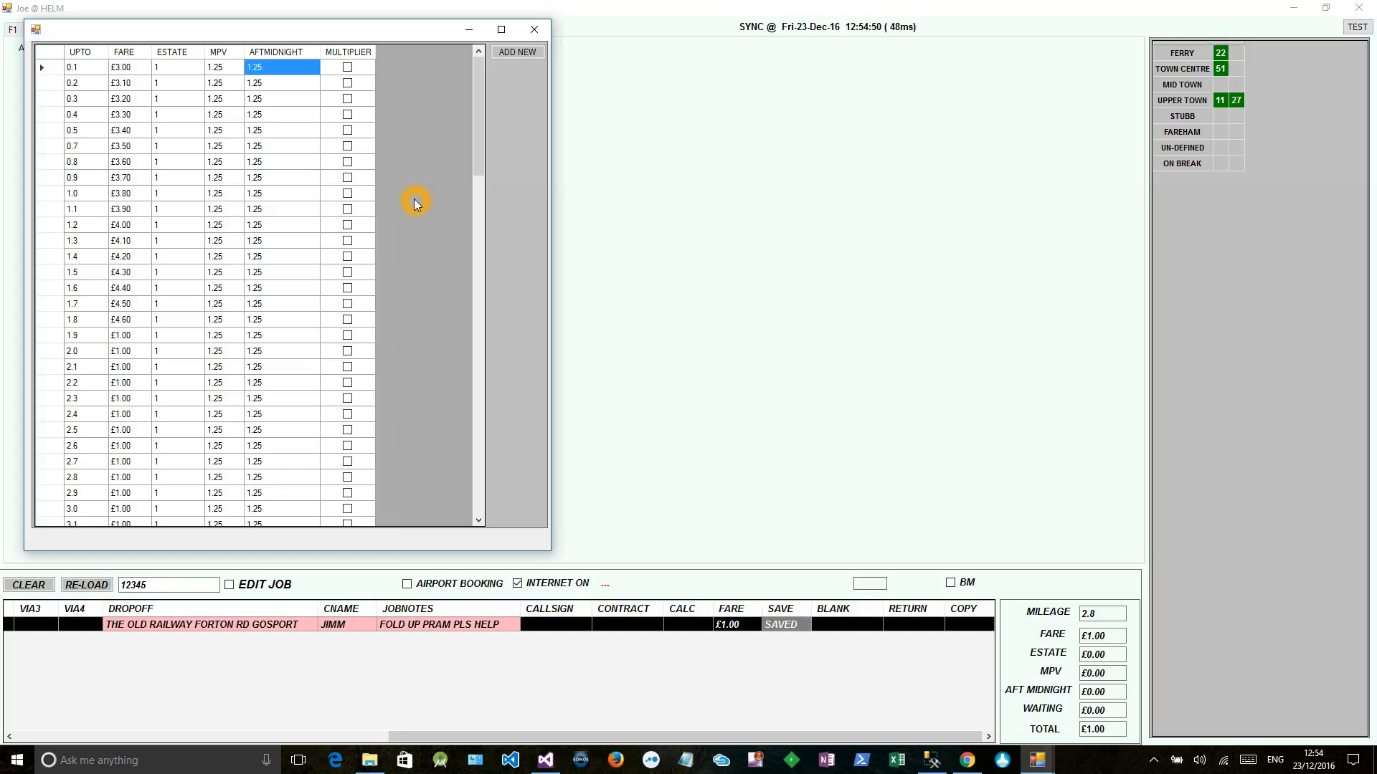
Examine the remaining mileage bands to the end of the fares table, including which ones use the multiplier
key("Left")
key("Left")
key("Left")
key("Left")
key("Down")
key("Down")
key("Down")
key("Down")
key("Down")
key("Down")
key("Down")
key("Down")
key("Down")
key("Down")
key("Down")
key("Down")
key("Down")
key("Down")
key("Down")
key("Down")
key("Down")
key("Down")
key("Down")
key("Down")
key("Down")
key("Down")
key("Down")
key("Down")
key("Down")
key("Down")
key("Down")
key("Down")
key("Down")
key("Down")
key("Down")
key("Down")
key("Down")
key("Down")
key("Down")
key("Down")
key("Down")
key("Down")
key("Down")
key("Down")
key("Down")
key("Down")
key("Down")
key("Down")
key("Down")
key("Down")
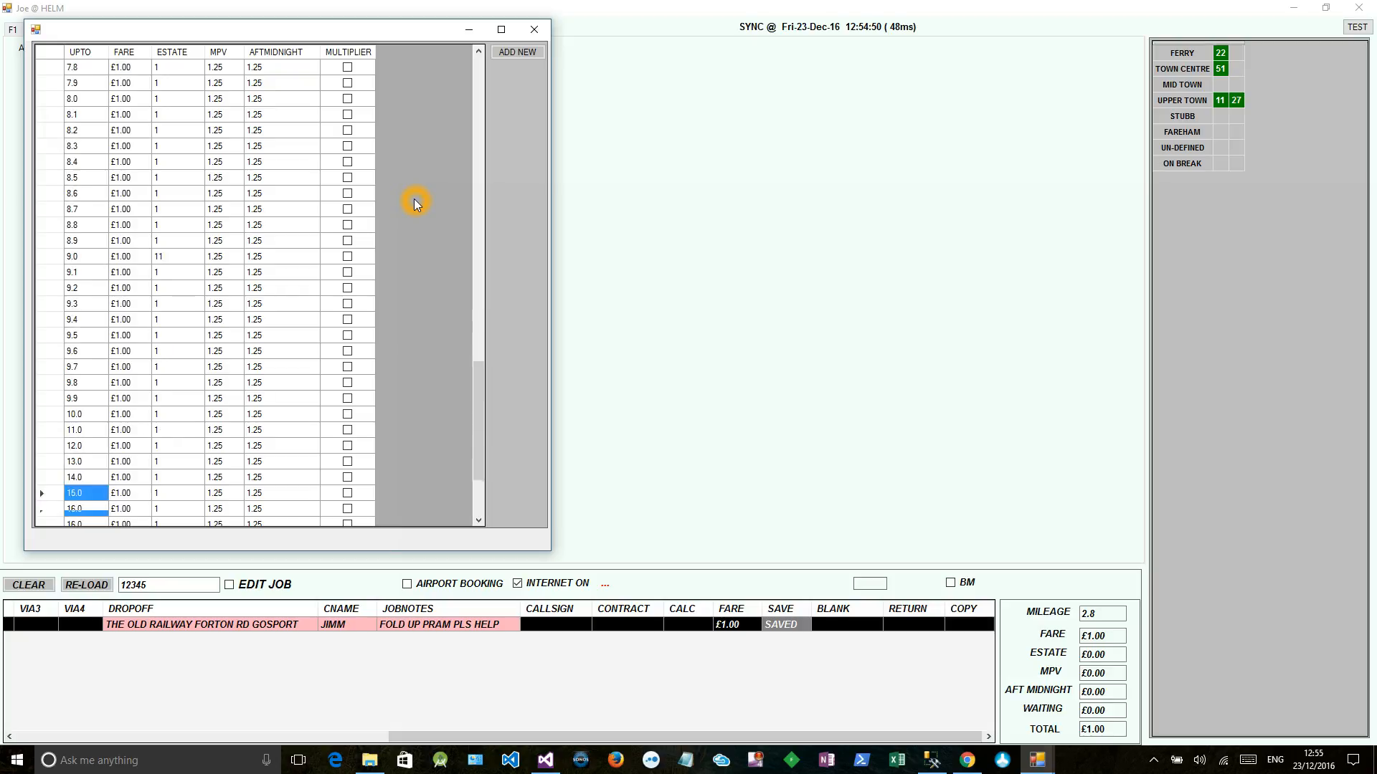
key("Down")
key("Down")
key("Down")
key("Down")
key("Down")
key("Down")
key("Down")
key("Down")
key("Down")
key("Down")
key("Down")
key("Down")
key("Up")
key("Up")
key("Up")
key("Up")
key("Up")
key("Up")
key("Up")
key("Up")
key("Up")
key("Up")
key("Up")
key("Up")
key("Up")
key("Up")
key("Up")
key("Up")
key("Up")
key("Up")
key("Down")
key("Down")
key("Down")
key("Down")
key("Down")
key("Down")
key("Down")
key("Down")
key("Down")
key("Down")
key("Down")
key("Down")
key("Down")
Turn on the multiplier for the 20.0 mileage band and set its fare to £1.50
key("Right")
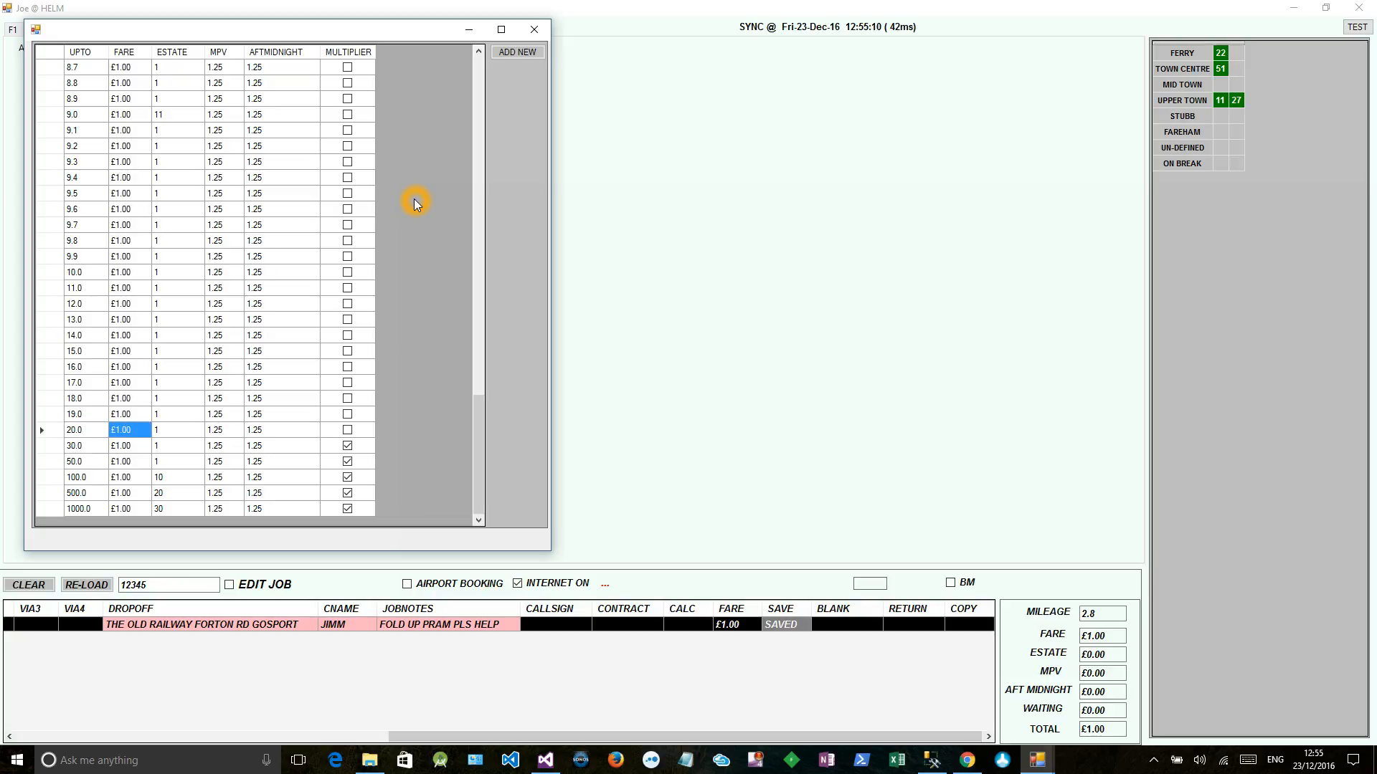
left_click(348, 430)
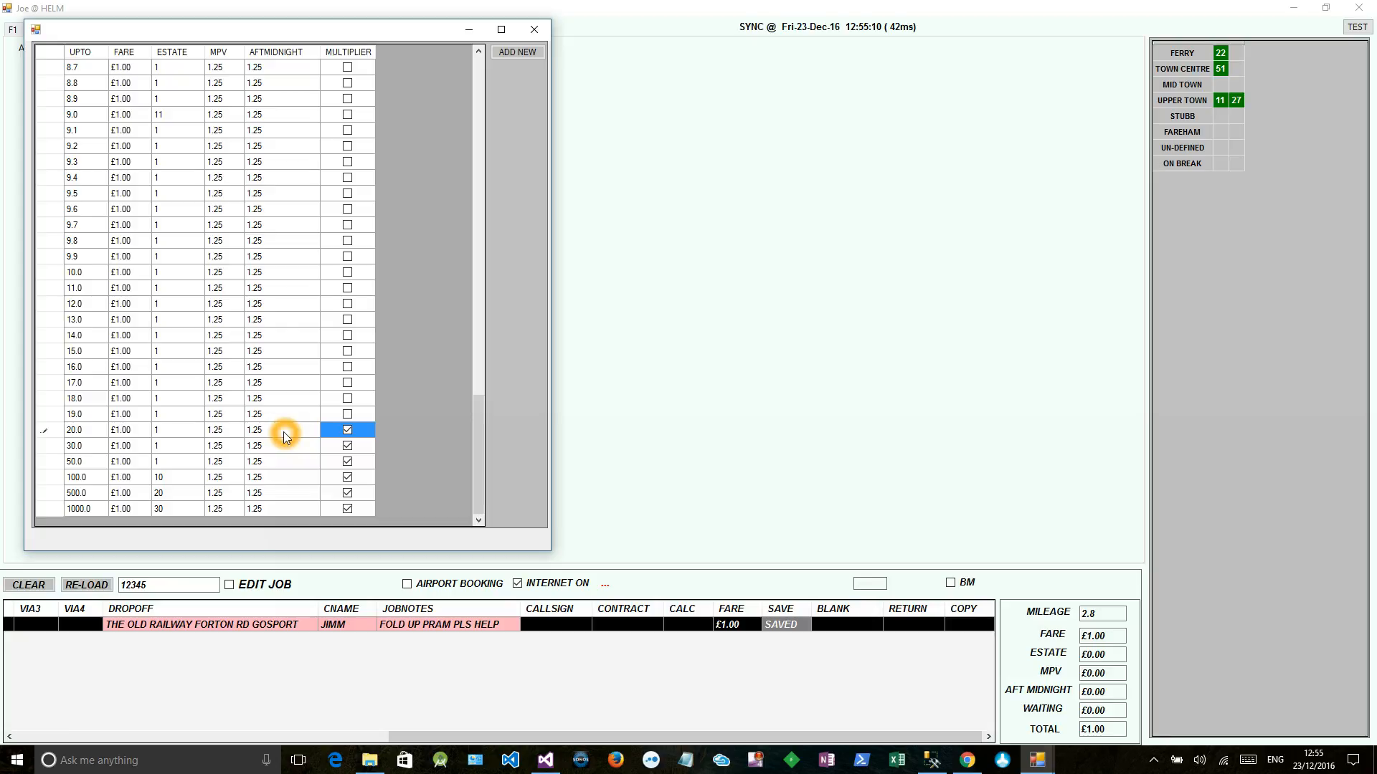
left_click(127, 437)
left_click(128, 436)
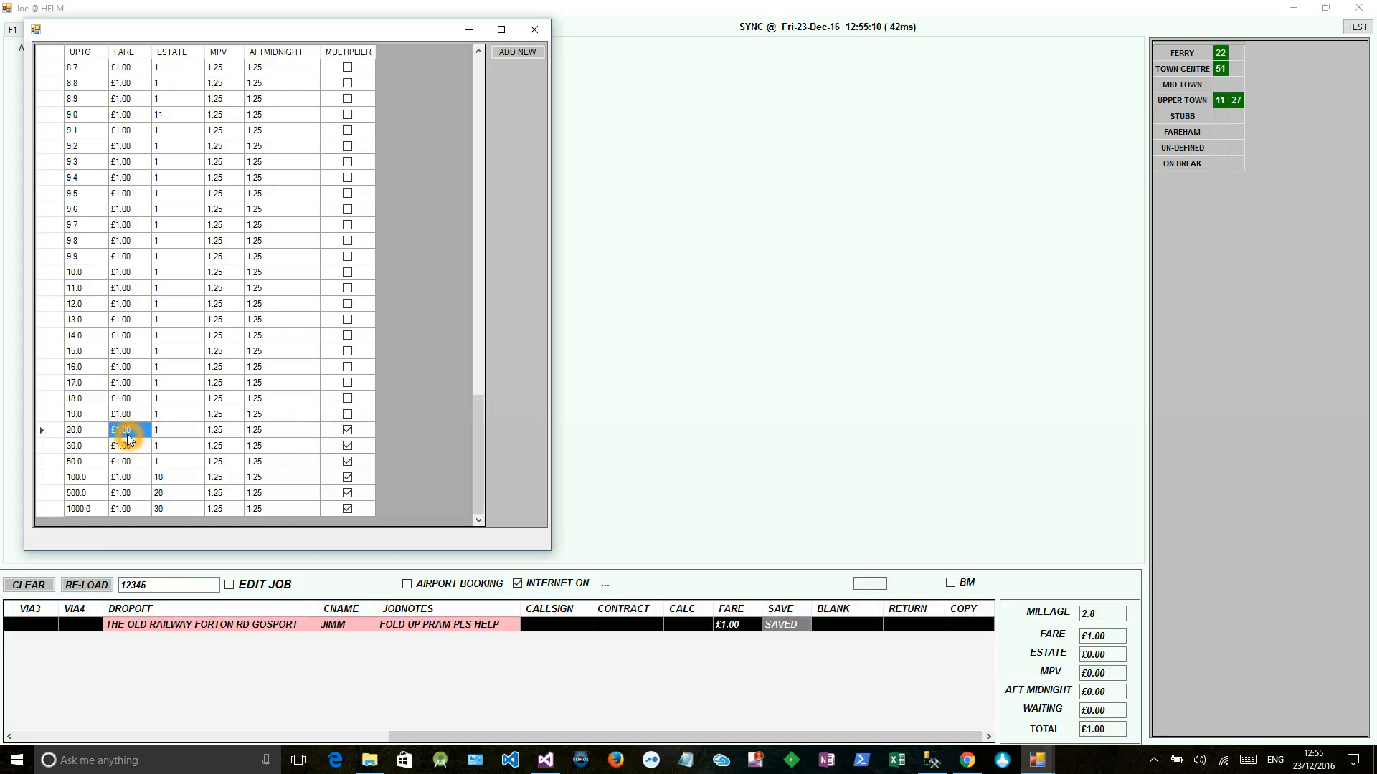
key("Left")
left_click(128, 436)
type("1.50")
key("Return")
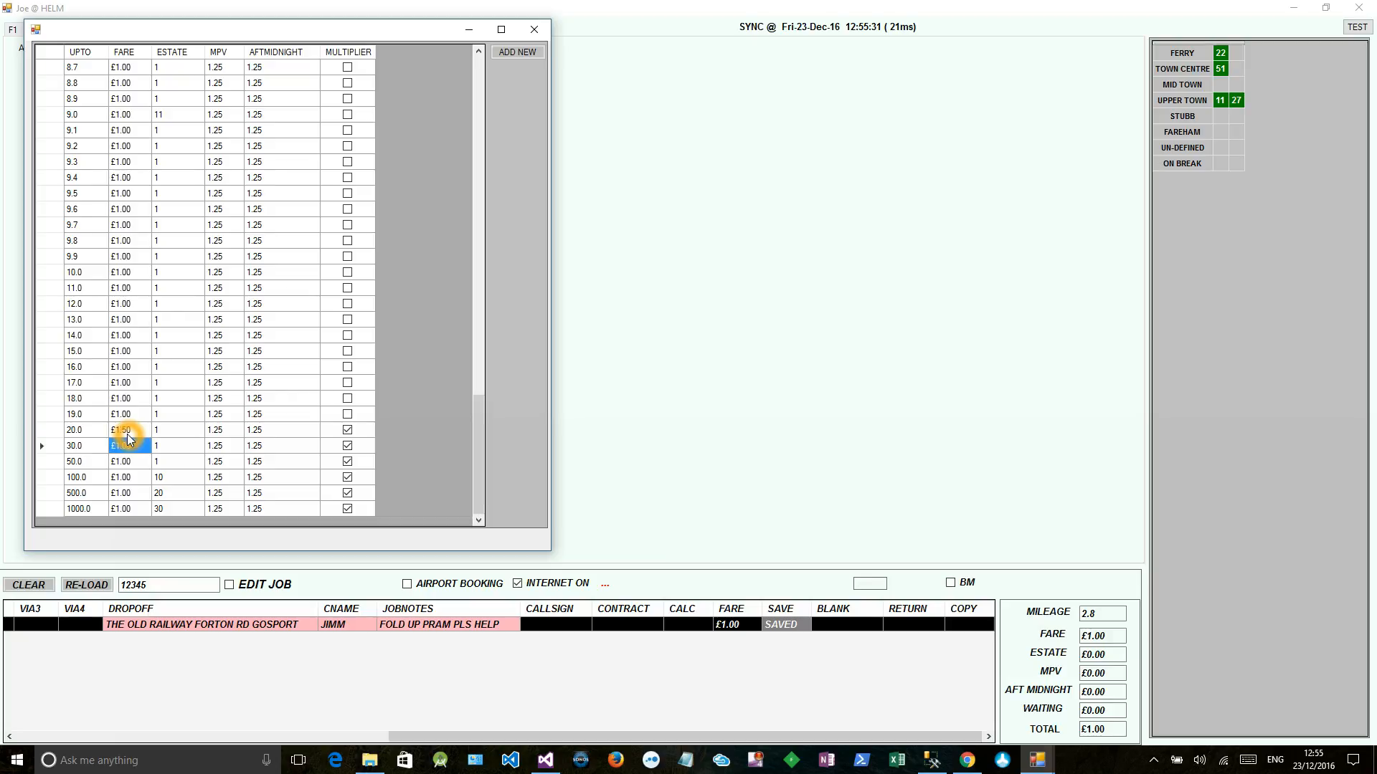
Set the multiplier fares for the 30.0, 50.0 and 100.0 mileage bands to £1.40, £1.30 and £1.20
type("1")
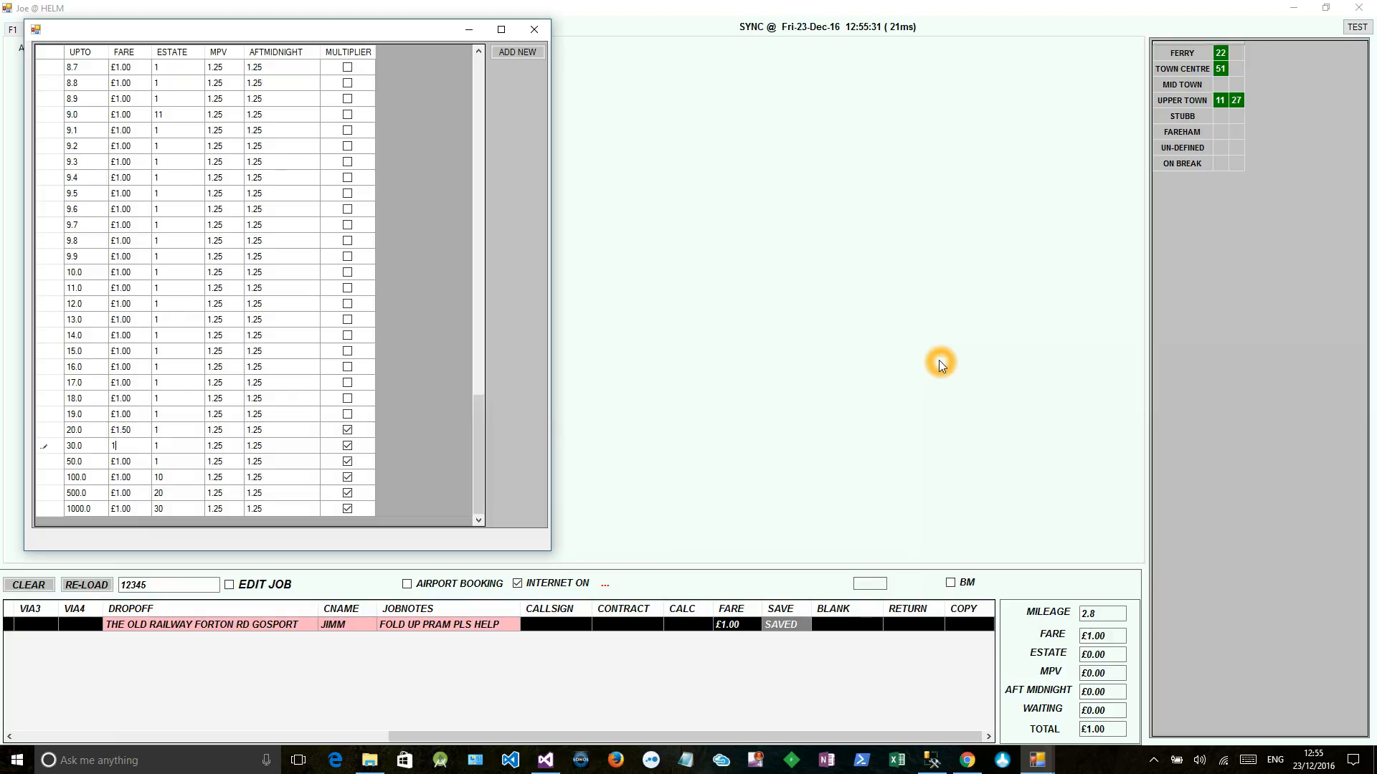
type(".40")
key("Return")
key("Return")
key("Up")
type("1.3")
key("Return")
type("1.2")
key("Return")
Review the fares table from the long-distance multiplier bands back to the first mileage band
key("Up")
key("Down")
key("Down")
key("Up")
key("Down")
key("Up")
key("Up")
key("Up")
key("Up")
key("Up")
key("Up")
key("Up")
key("Up")
key("Up")
key("Up")
key("Up")
key("Up")
key("Up")
key("Up")
key("Up")
key("Up")
key("Up")
key("Up")
key("Up")
key("Up")
key("Up")
key("Up")
key("Up")
key("Up")
key("Up")
key("Up")
key("Up")
key("Up")
key("Up")
key("Up")
key("Up")
key("Up")
key("Up")
key("Up")
key("Up")
key("Up")
key("Up")
key("Up")
key("Up")
key("Up")
key("Up")
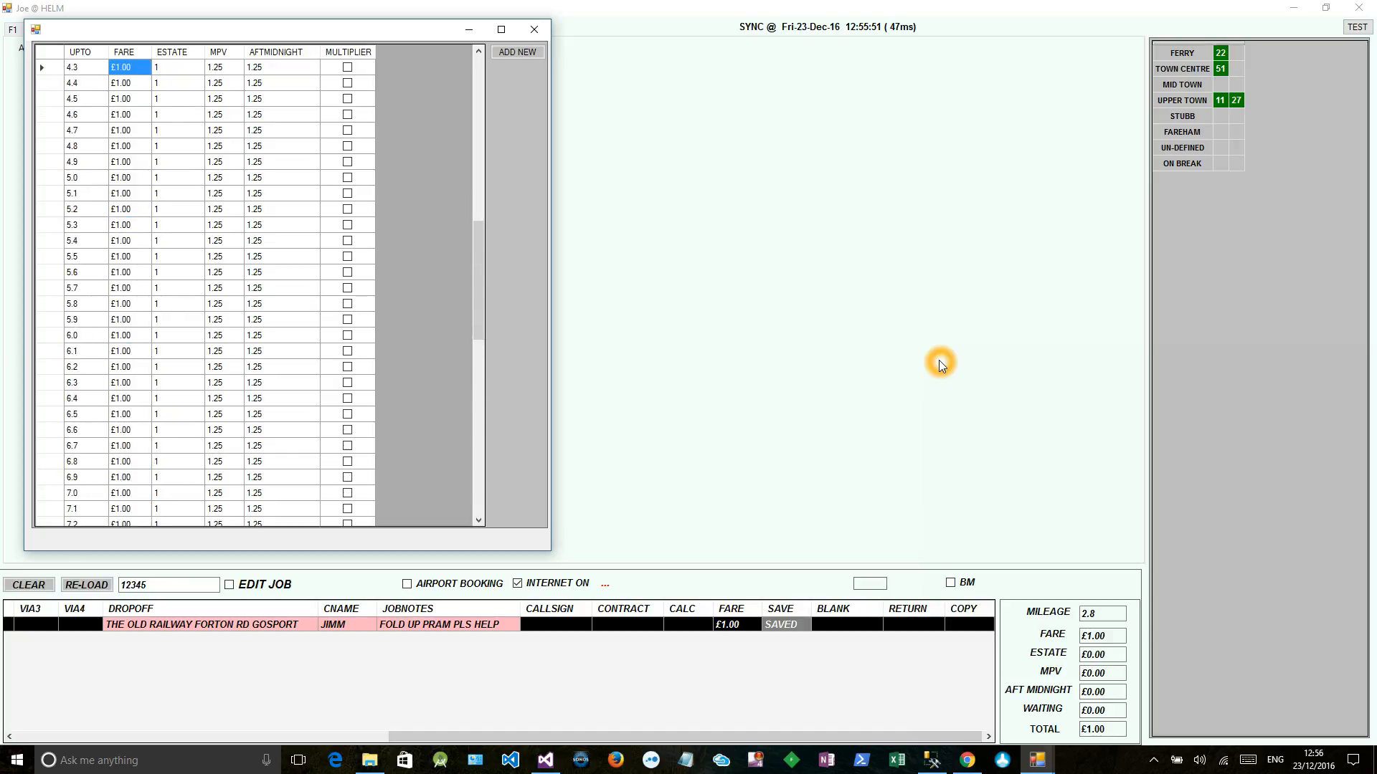
key("Up")
key("Up")
key("Up")
key("Up")
key("Up")
key("Up")
key("Up")
key("Up")
key("Up")
key("Up")
key("Up")
key("Up")
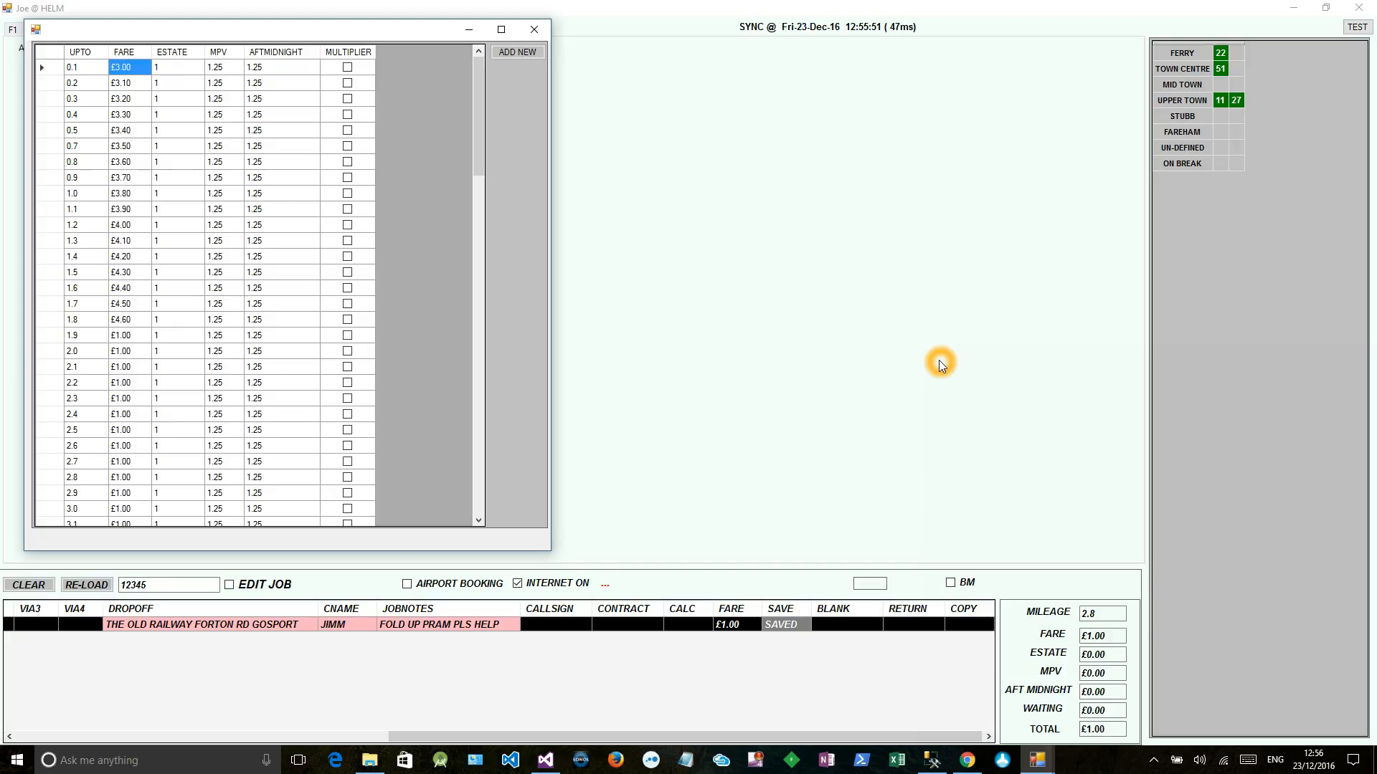